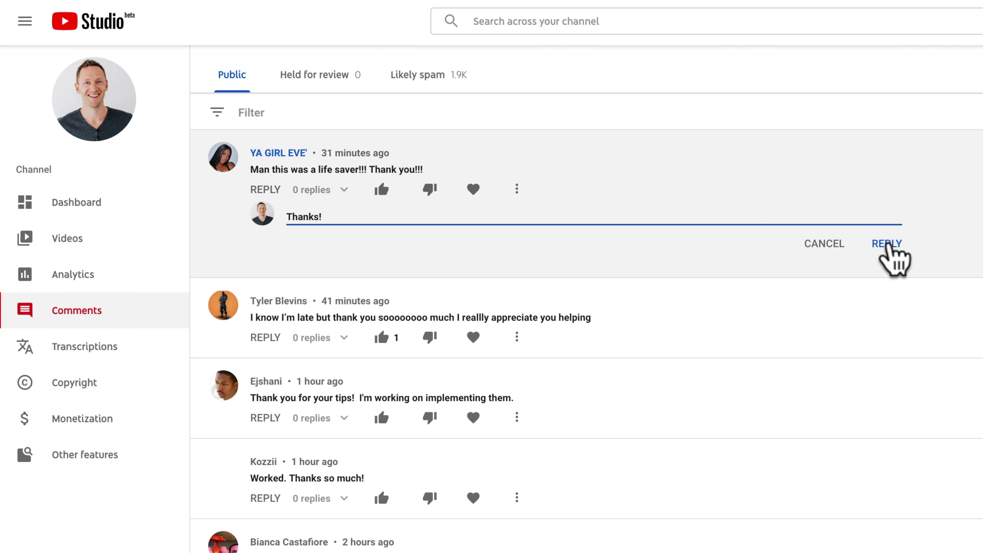
- Post the 'Thanks!' reply under the 'life saver' top comment and give it a thumbs-up
click(888, 244)
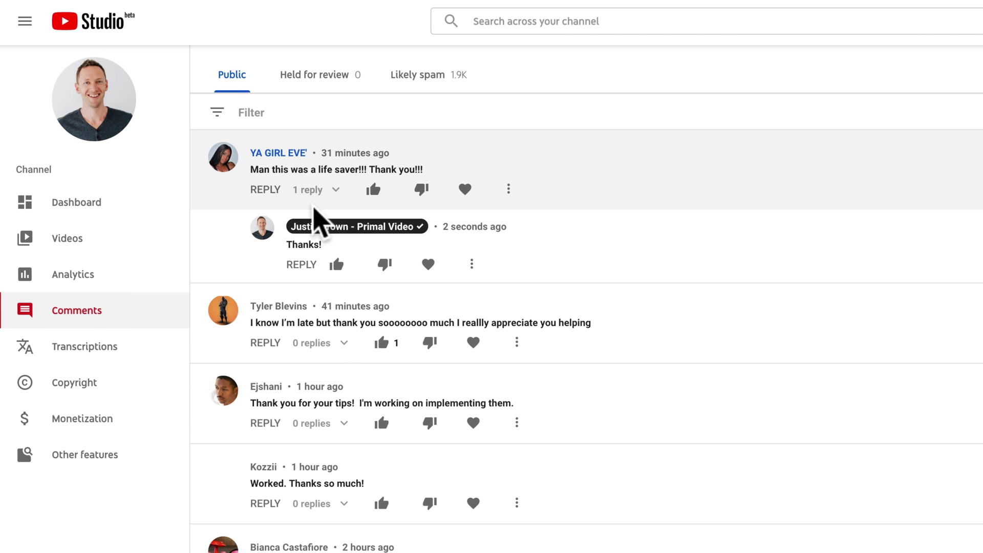
click(373, 188)
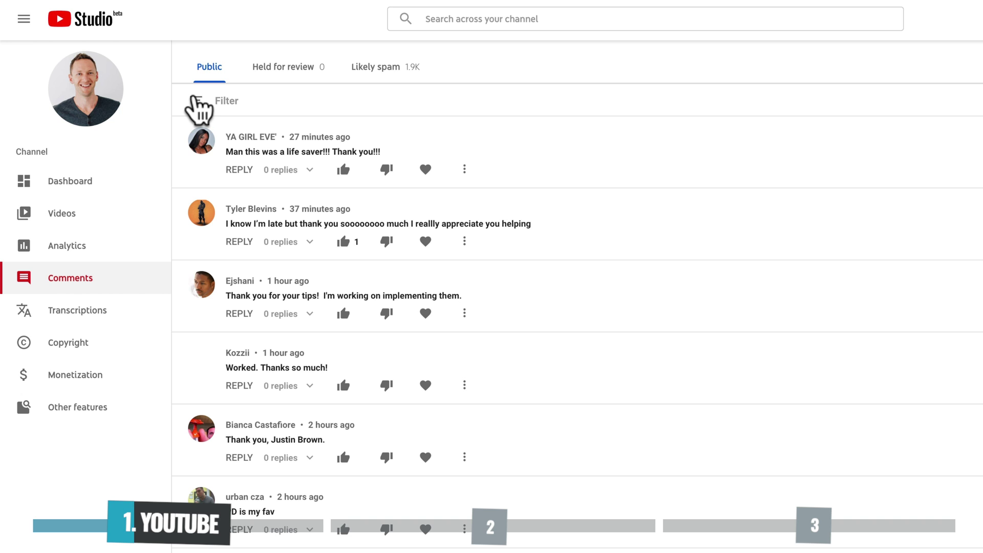
click(196, 101)
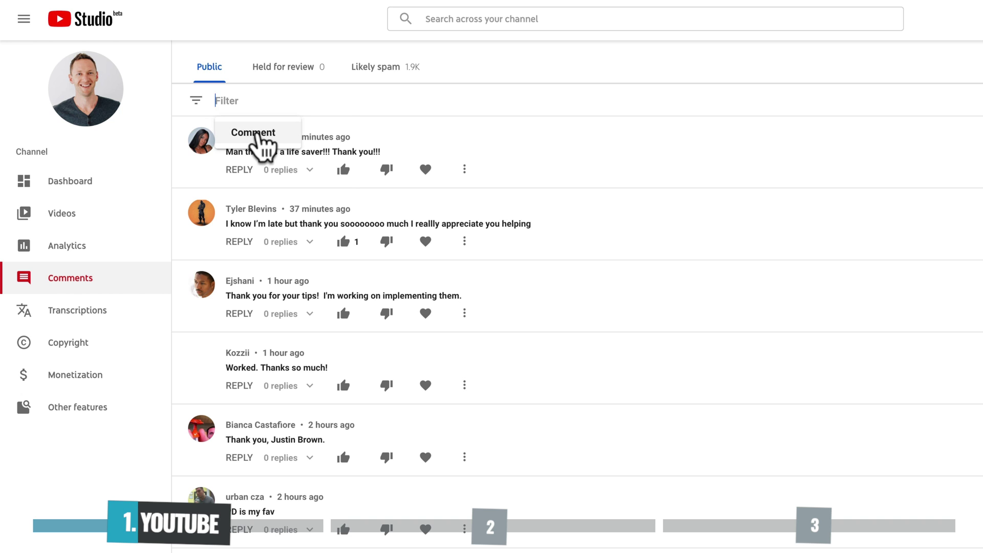
click(258, 132)
click(246, 160)
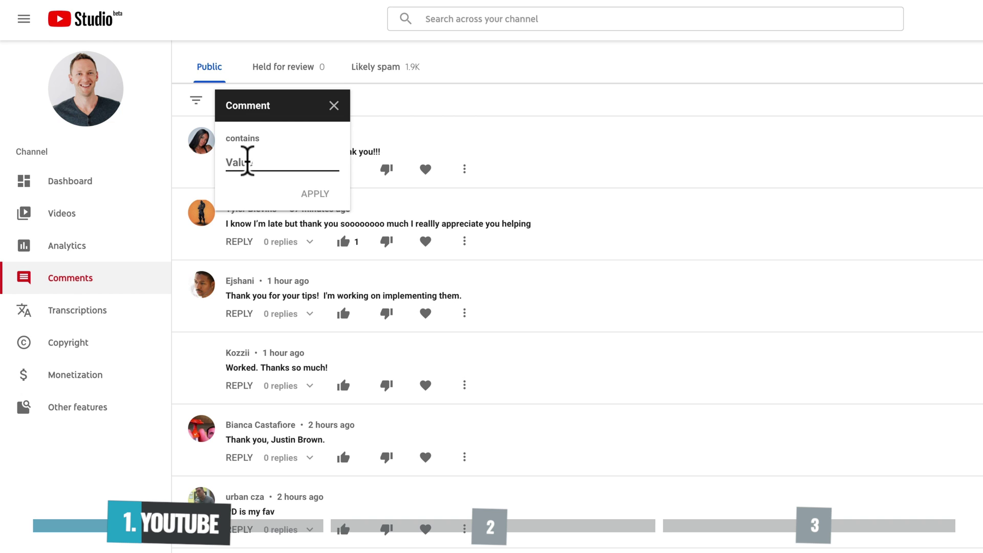
text(how)
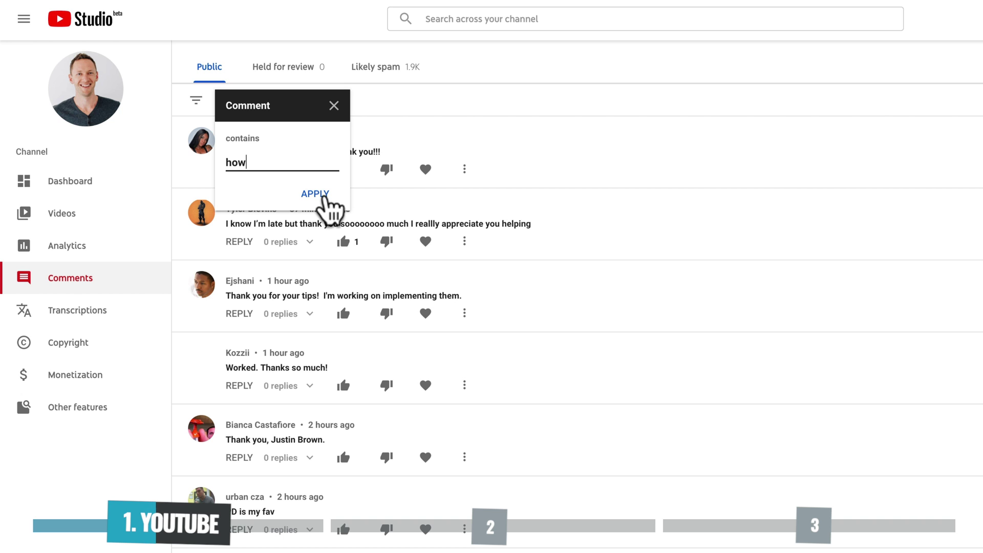
click(322, 196)
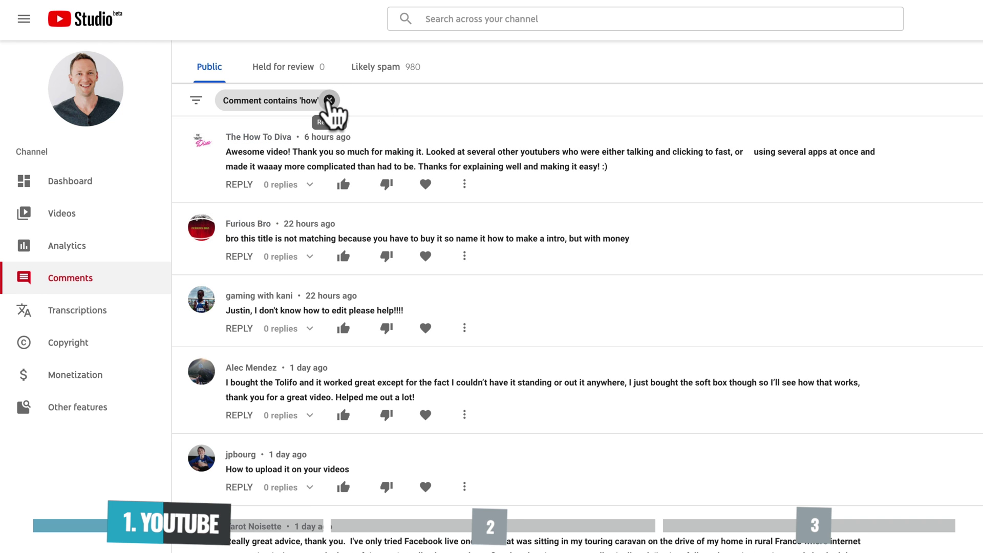
click(329, 101)
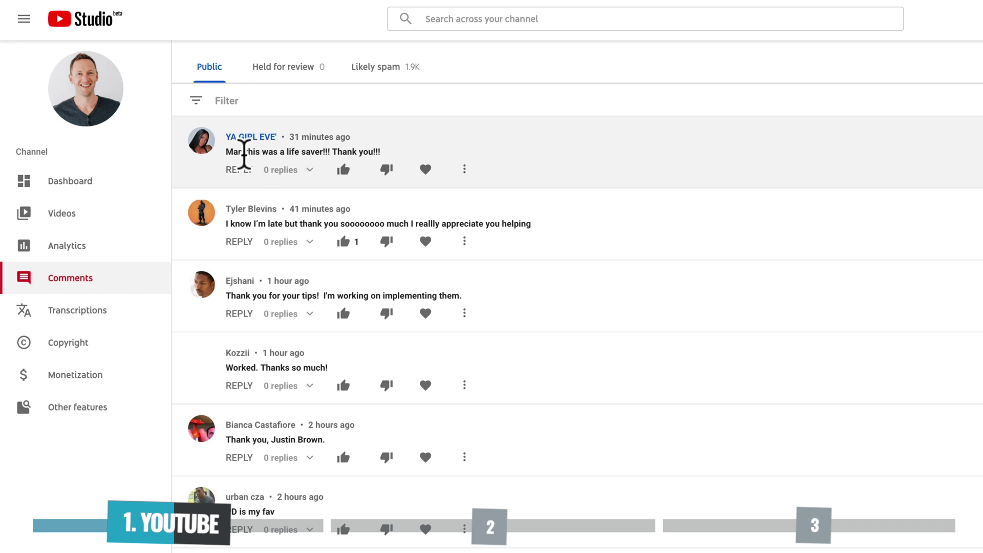
- Reply 'Thanks!' under the top comment
click(238, 173)
text(Thanks!)
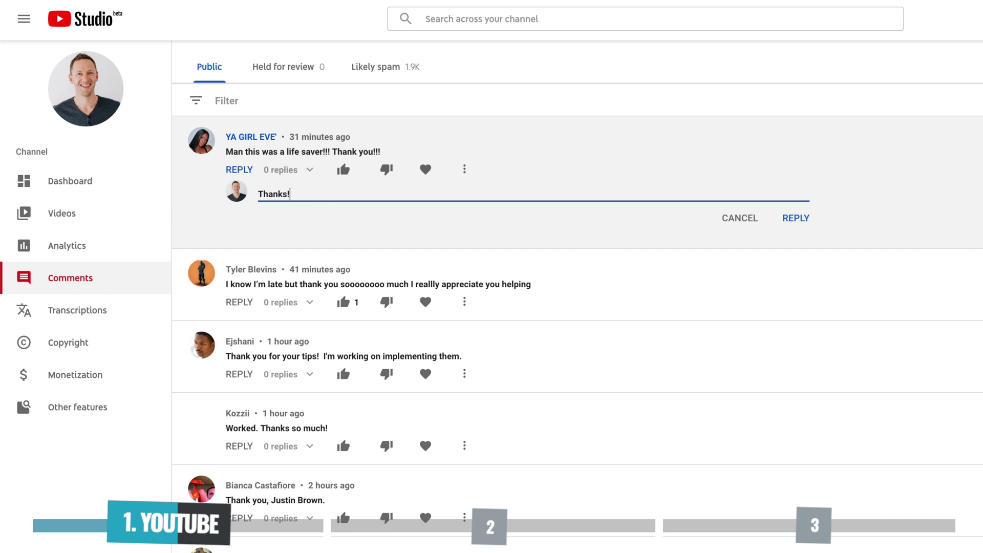
click(795, 219)
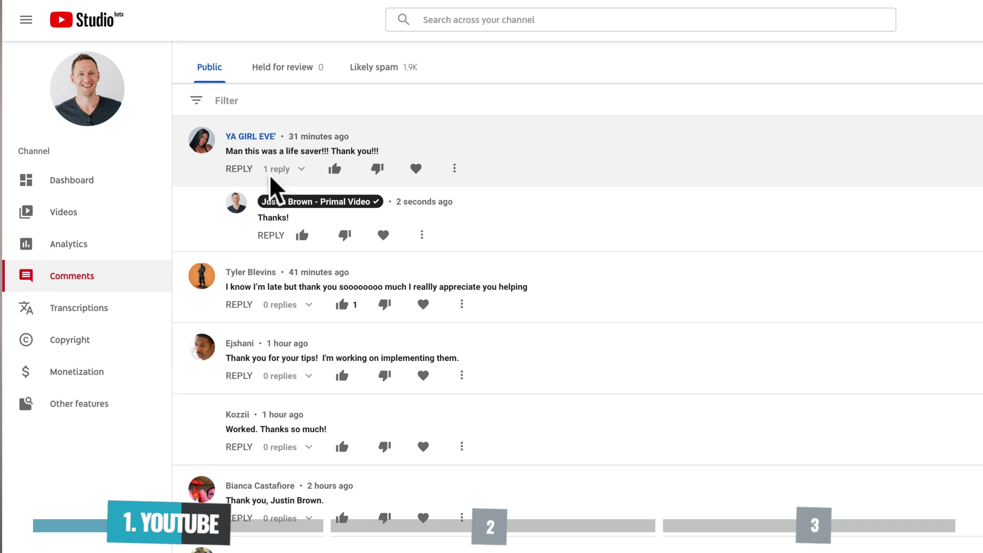
- Like and heart the top comment, then bring up its three-dot Actions menu
click(336, 169)
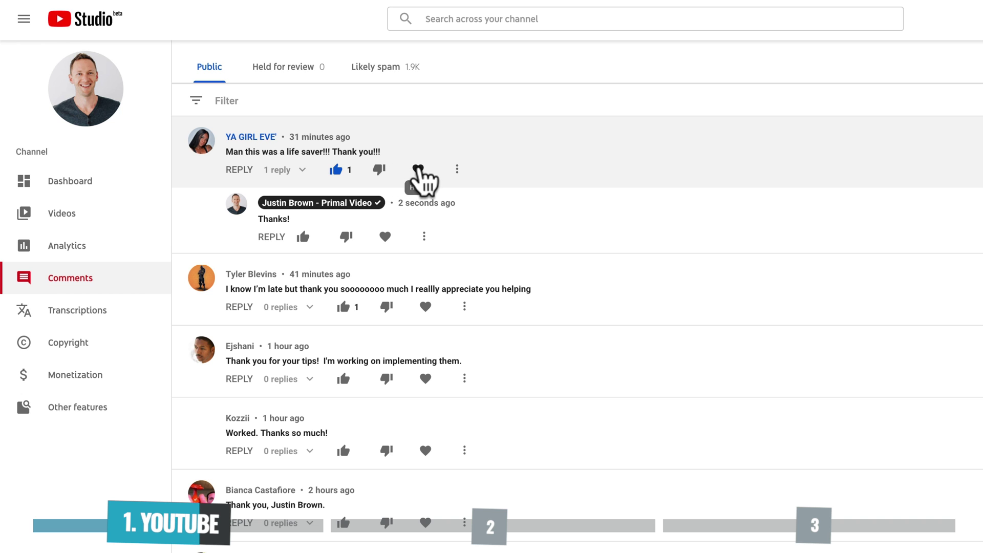
click(417, 169)
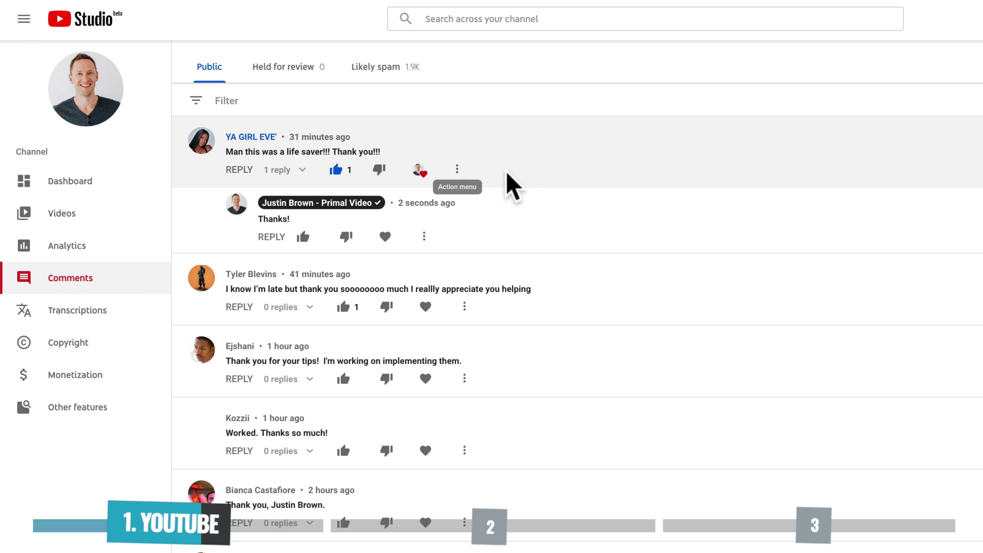
click(456, 169)
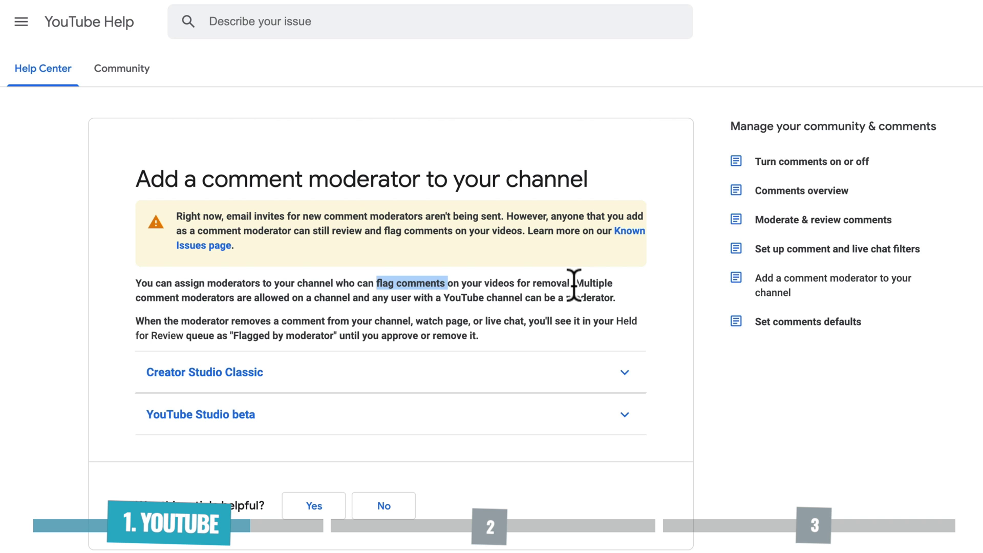
- Highlight the help article's passages on multiple comment moderators and 'Flagged by moderator'
drag(574, 285, 229, 303)
click(229, 310)
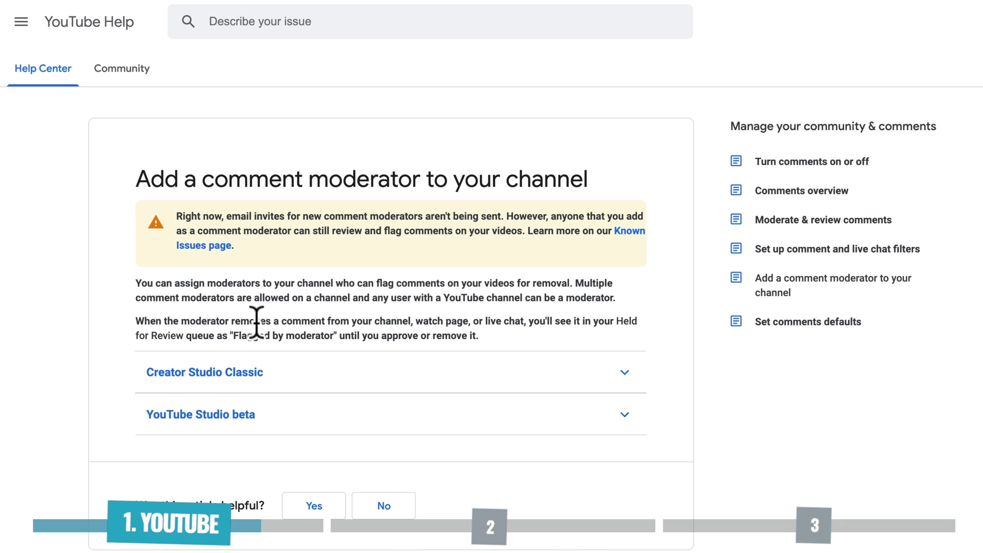
drag(236, 335, 332, 341)
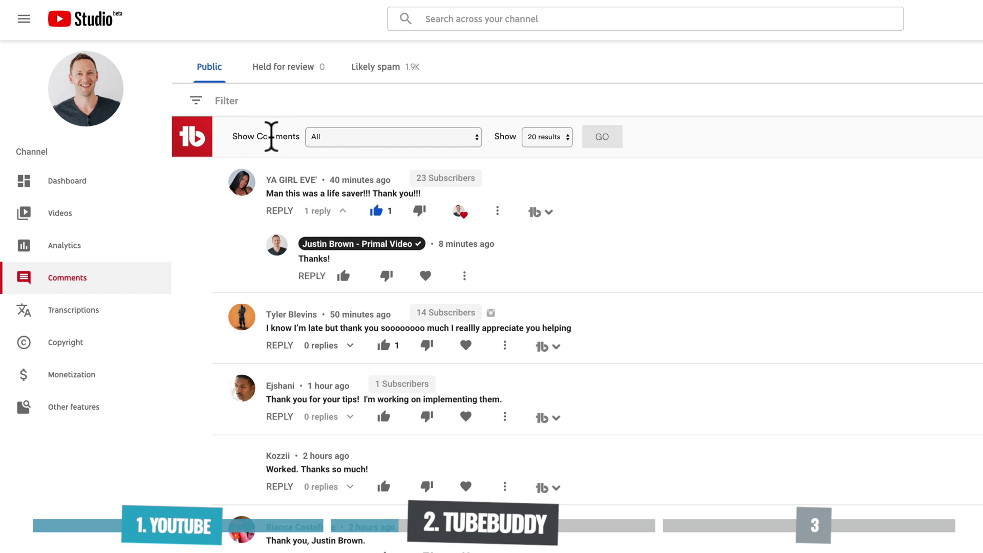
click(348, 140)
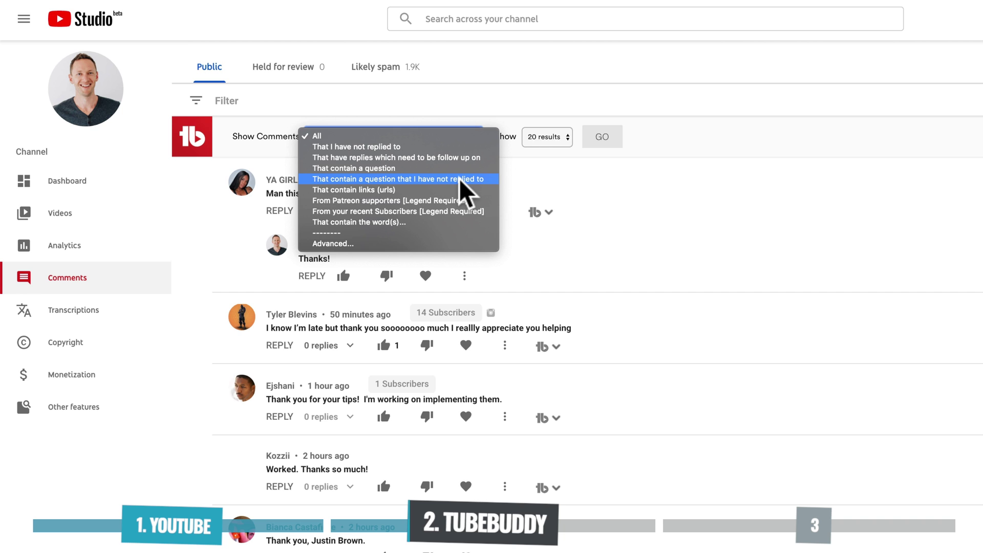
click(430, 243)
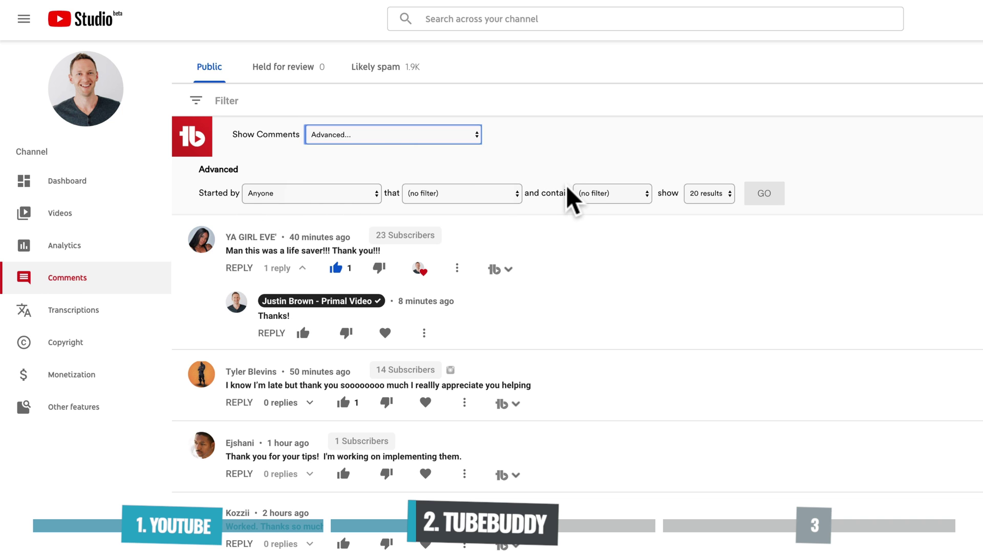
click(467, 136)
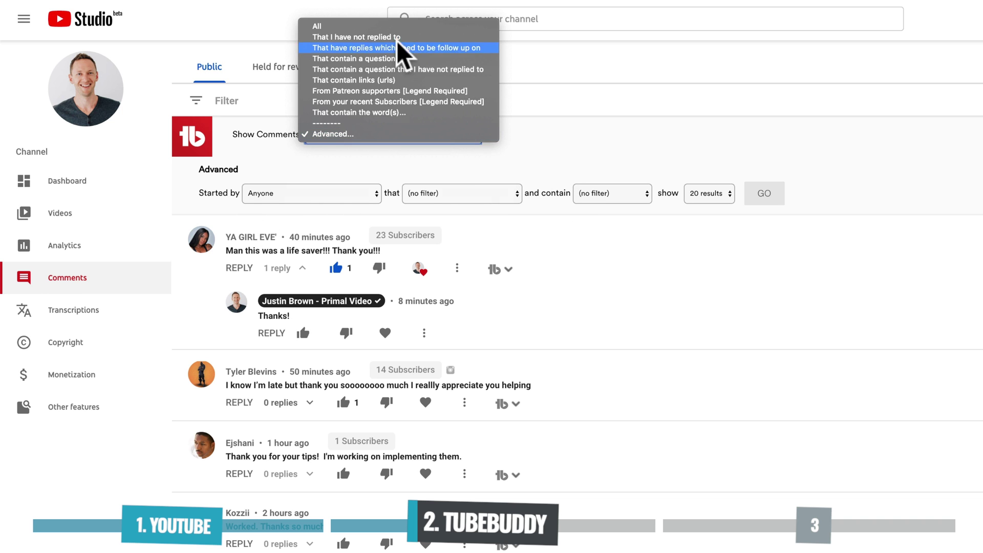
click(389, 27)
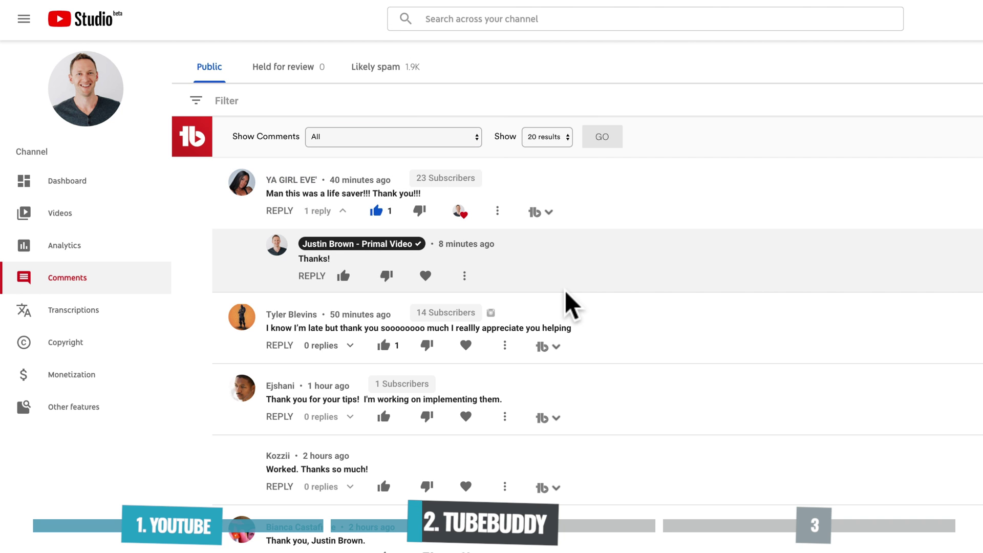
scroll(588, 369, down, 4)
scroll(588, 369, up, 4)
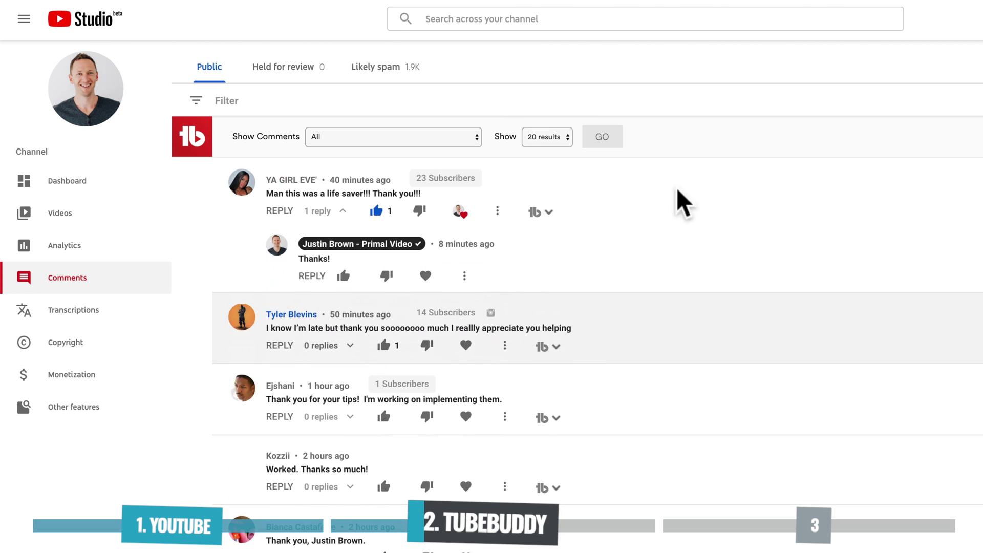
click(561, 141)
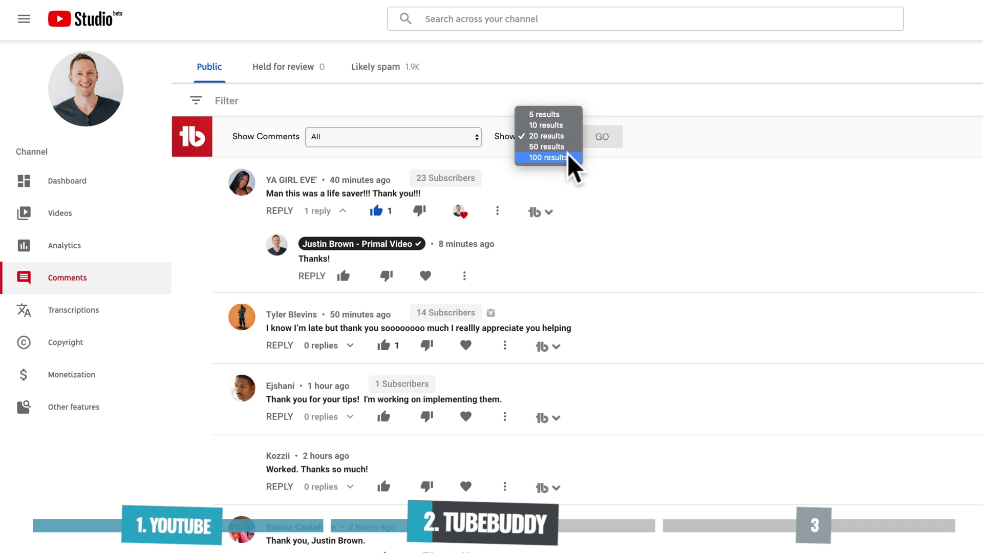
key(Escape)
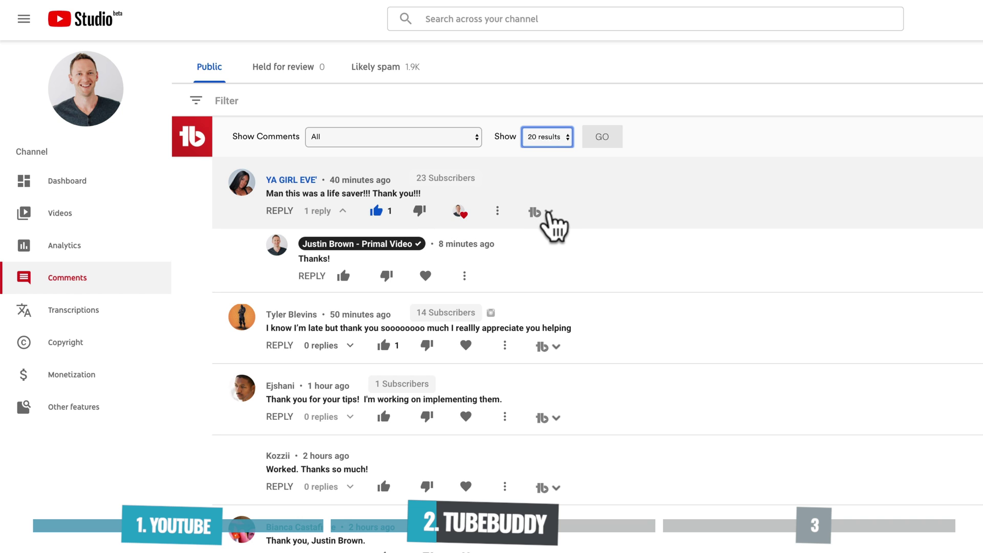
click(549, 213)
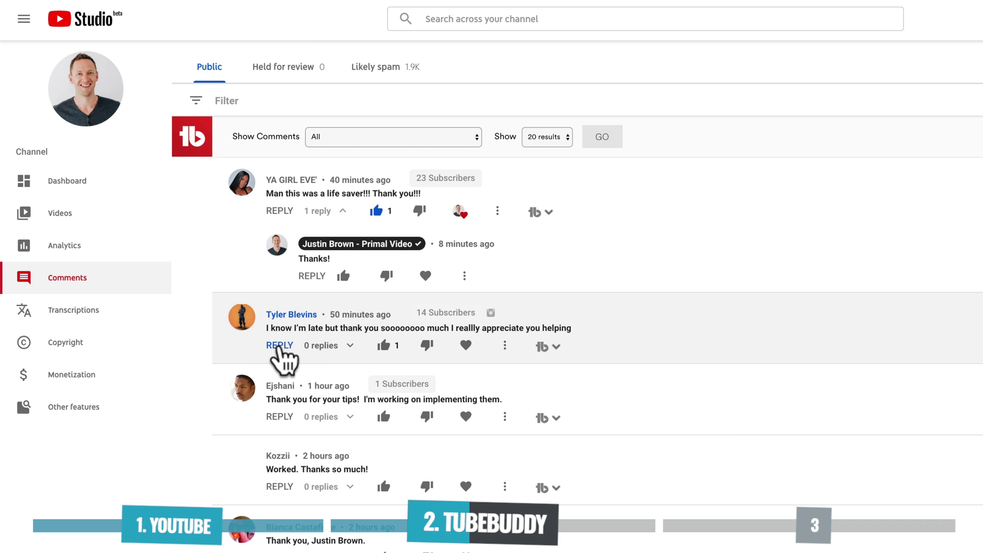
- Reply to the 'I know I'm late' comment with the TubeBuddy canned response 'Thanks {N}! 👍'
click(280, 346)
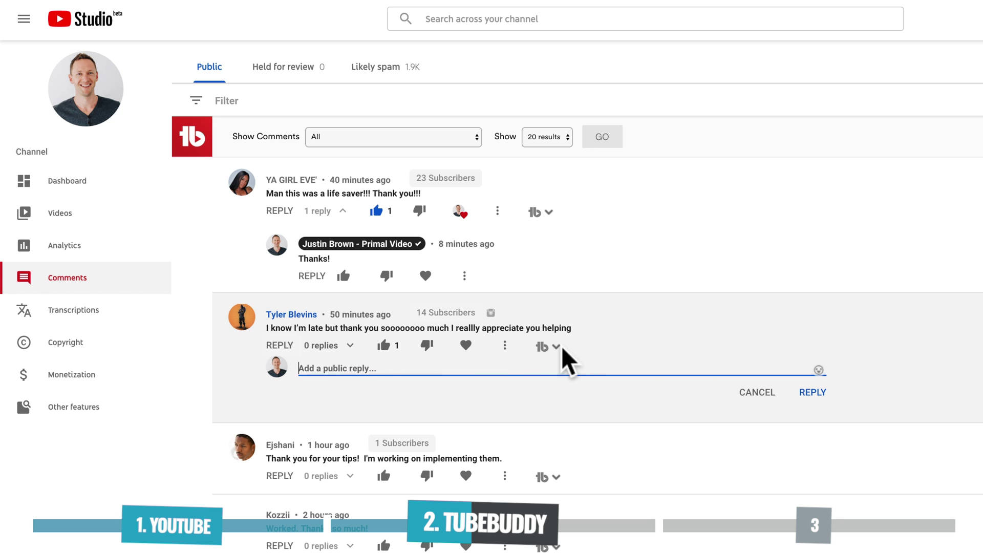
click(558, 348)
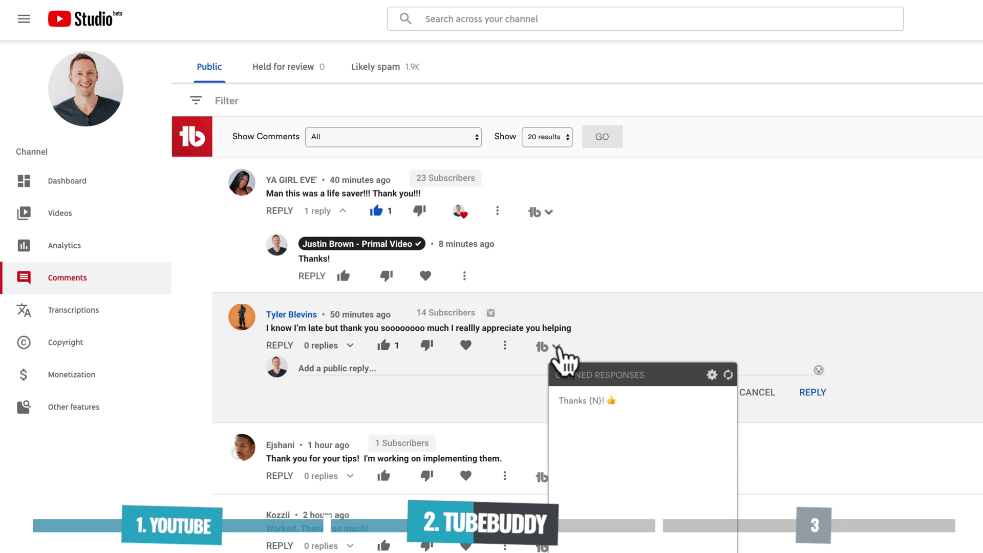
click(596, 402)
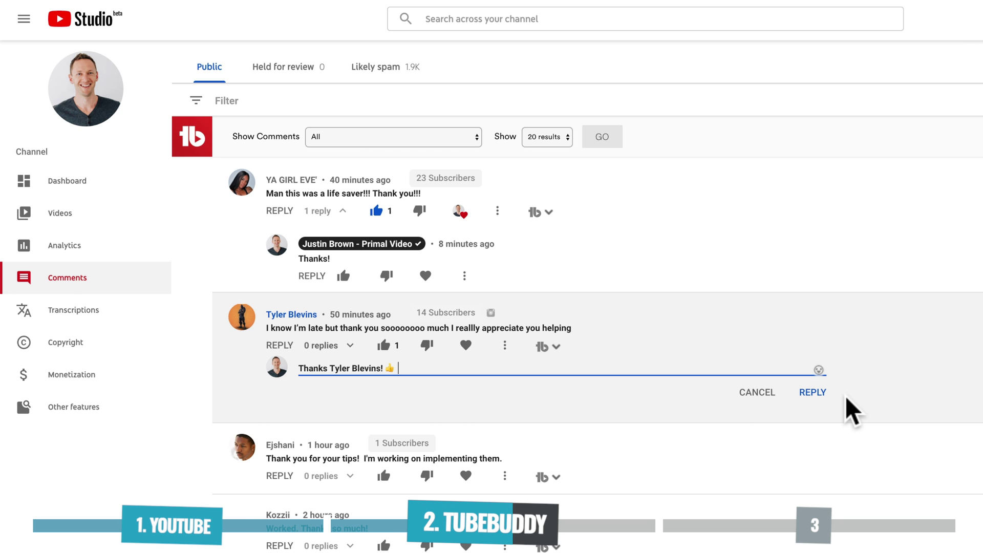
click(813, 392)
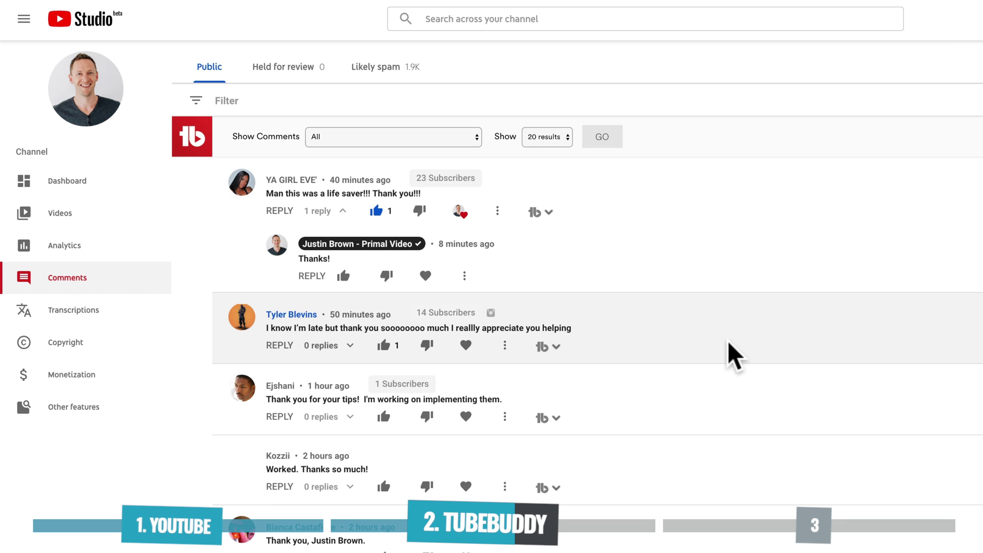
drag(423, 178, 487, 190)
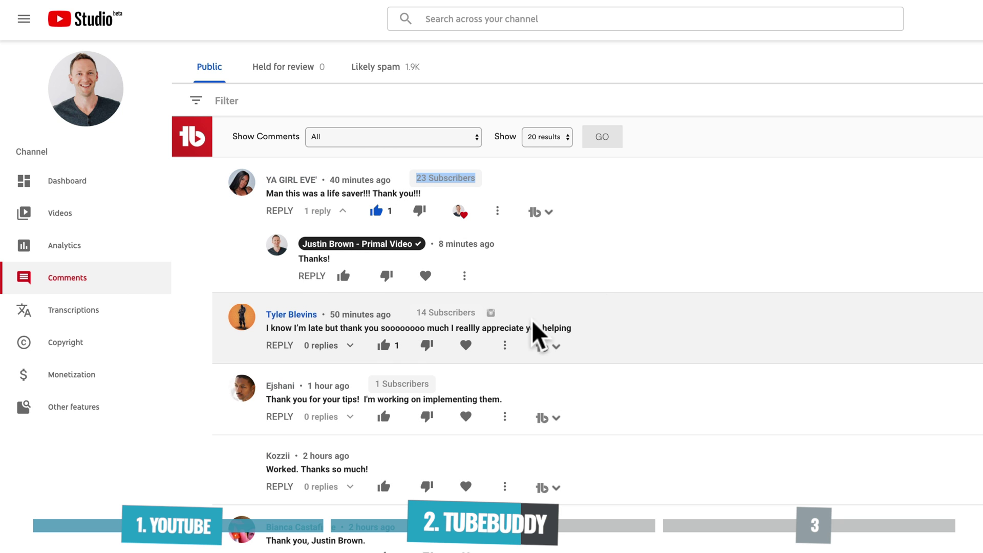
scroll(635, 502, down, 3)
scroll(635, 502, down, 5)
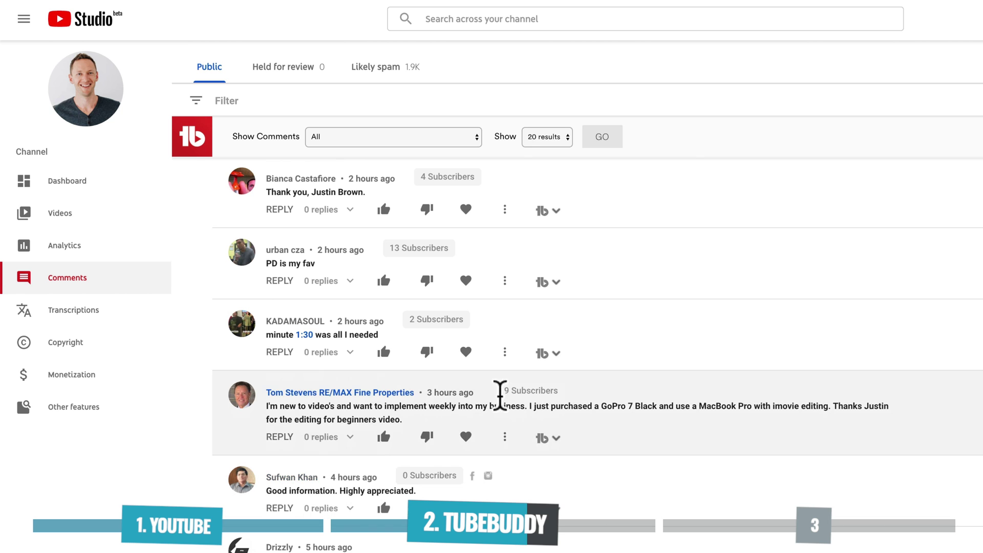
scroll(492, 487, down, 4)
scroll(488, 484, down, 3)
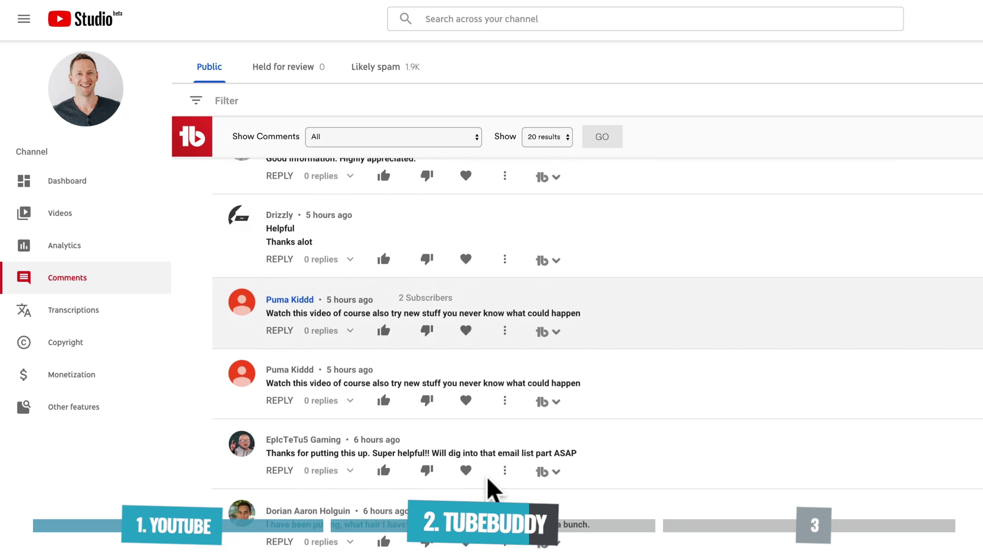
scroll(494, 486, down, 2)
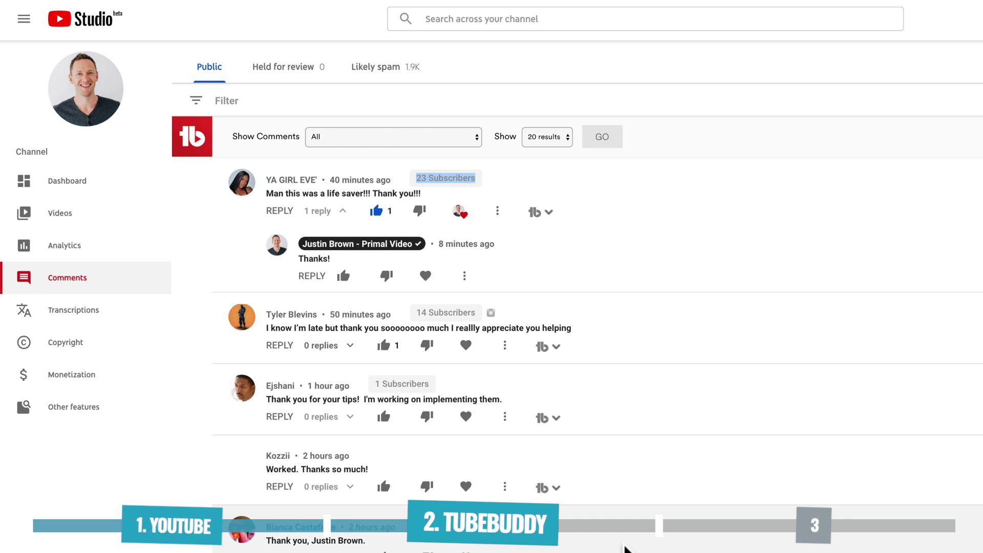
- Scroll down the YouTube Studio comments page
scroll(598, 355, down, 8)
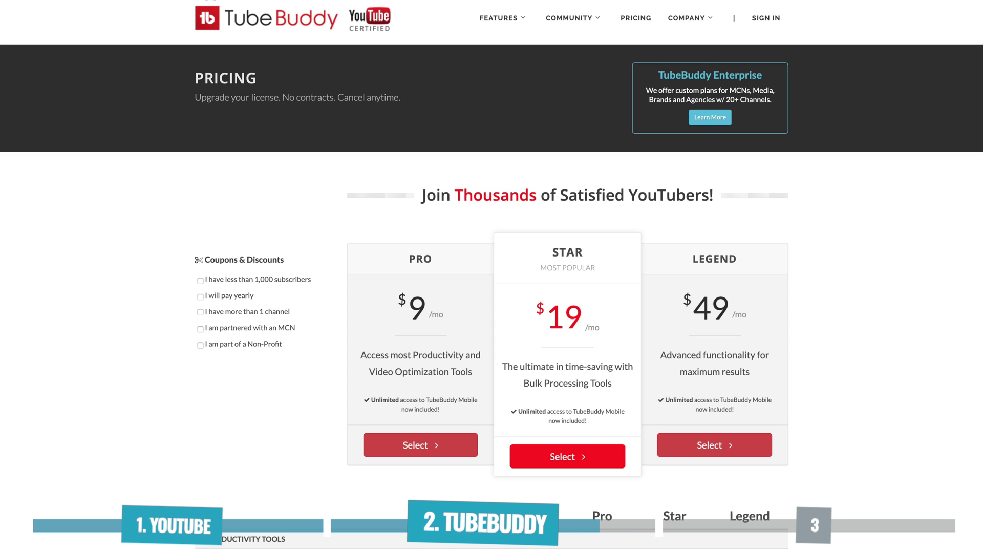
- Scroll through the plan comparison table, checking the free plan's Comment Filters limits
scroll(491, 277, down, 3)
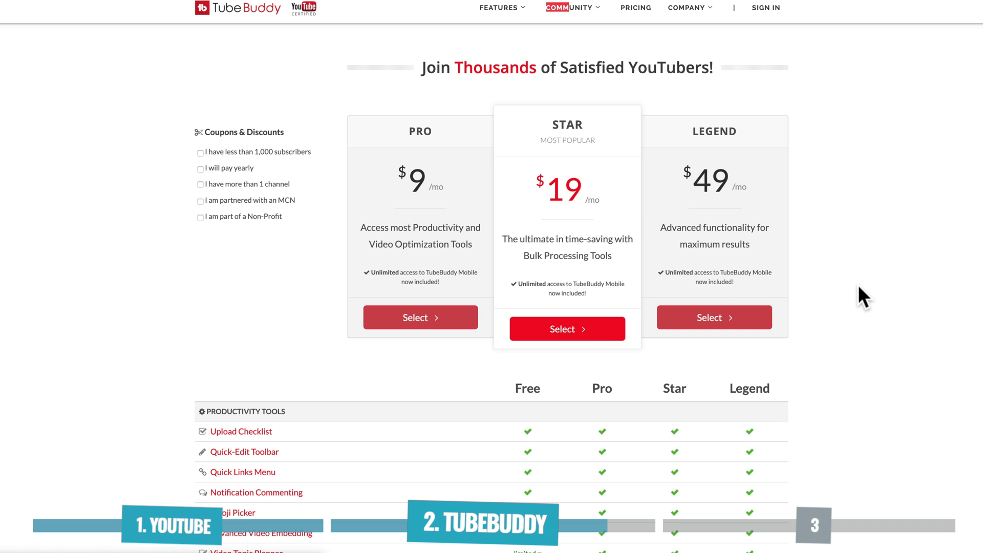
scroll(859, 287, down, 5)
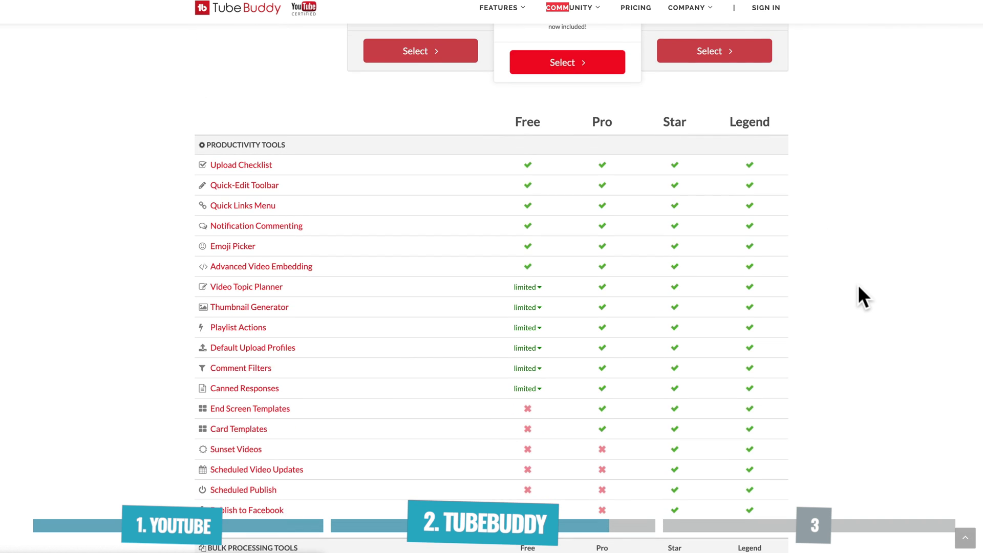
scroll(860, 286, down, 1)
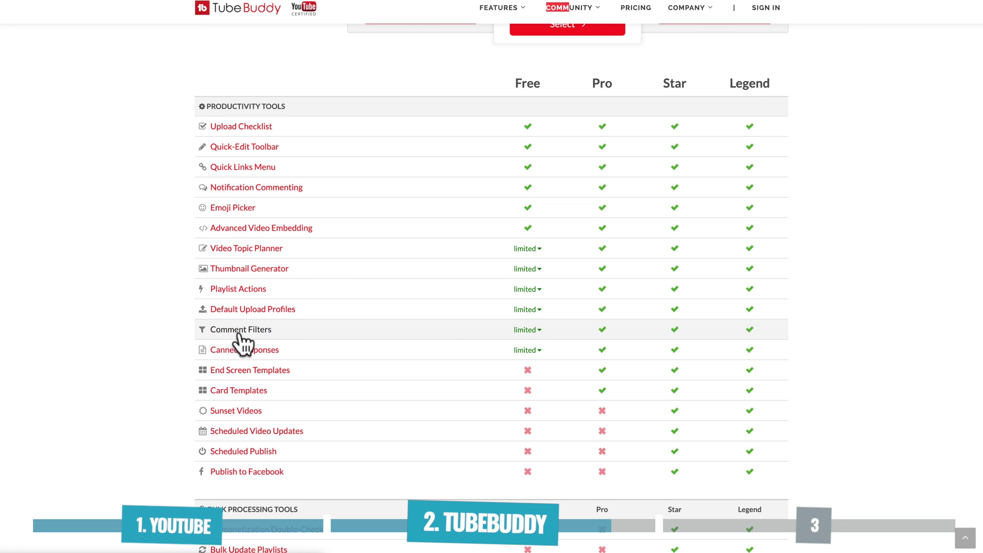
click(538, 330)
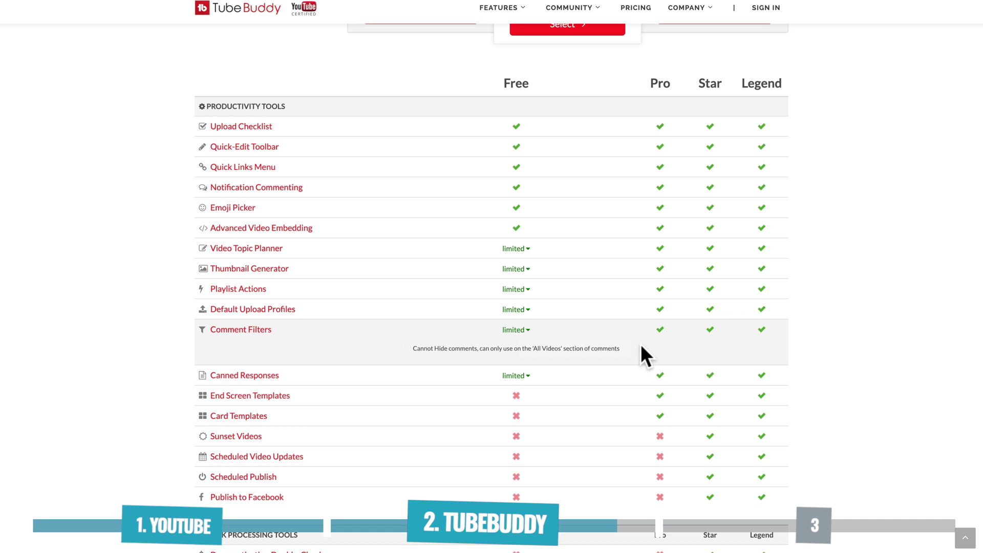
scroll(672, 342, up, 5)
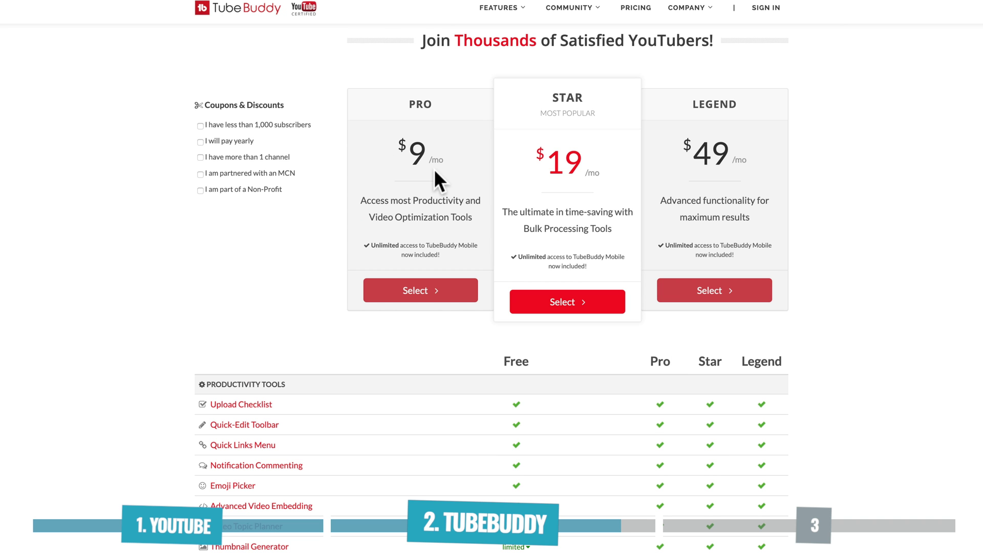
scroll(944, 390, down, 12)
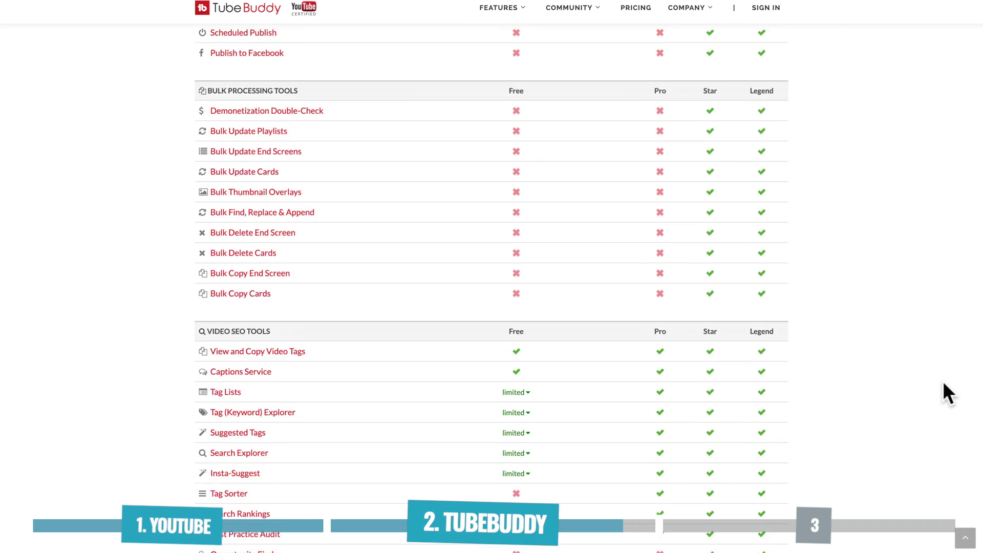
scroll(944, 385, down, 13)
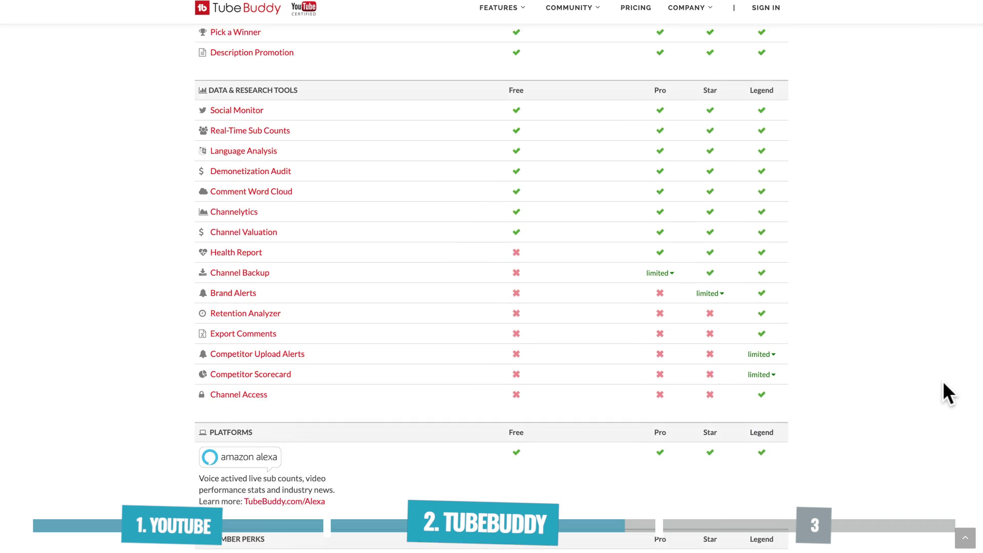
scroll(944, 383, down, 1)
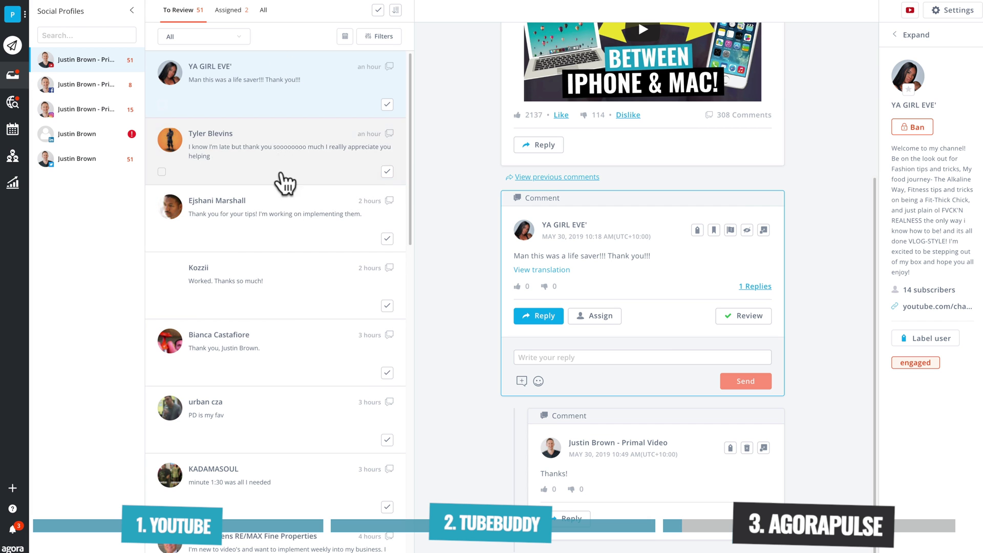
scroll(275, 318, down, 10)
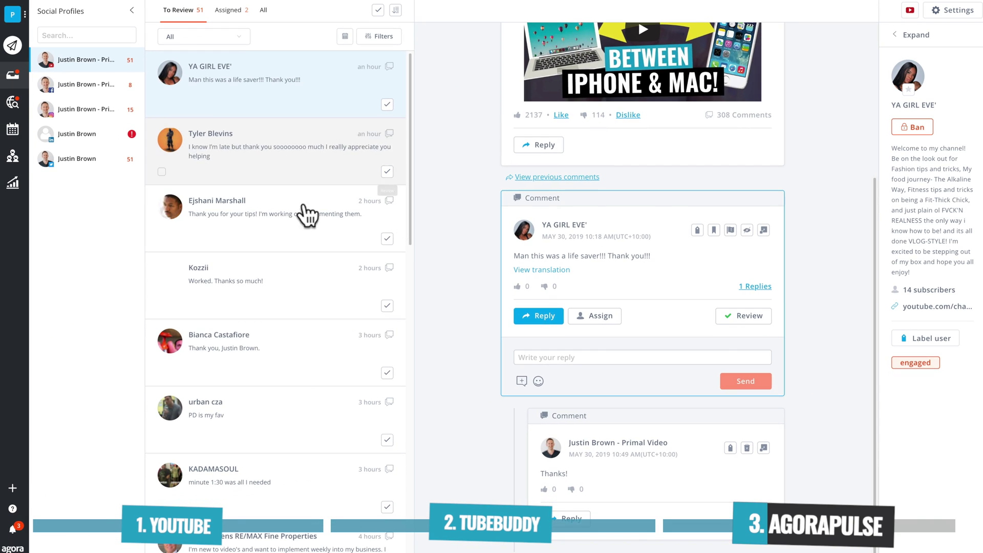
scroll(277, 318, down, 5)
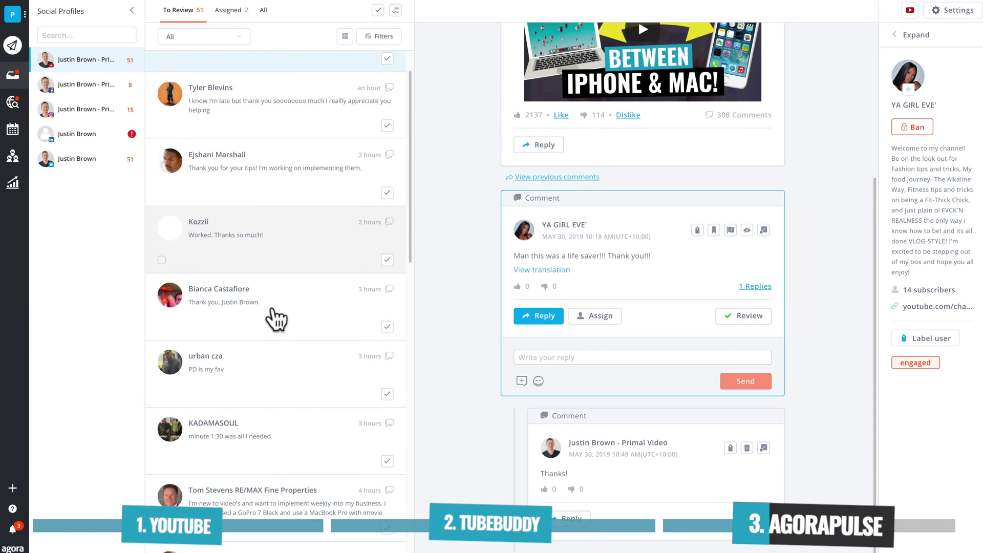
scroll(275, 319, down, 8)
scroll(275, 319, up, 14)
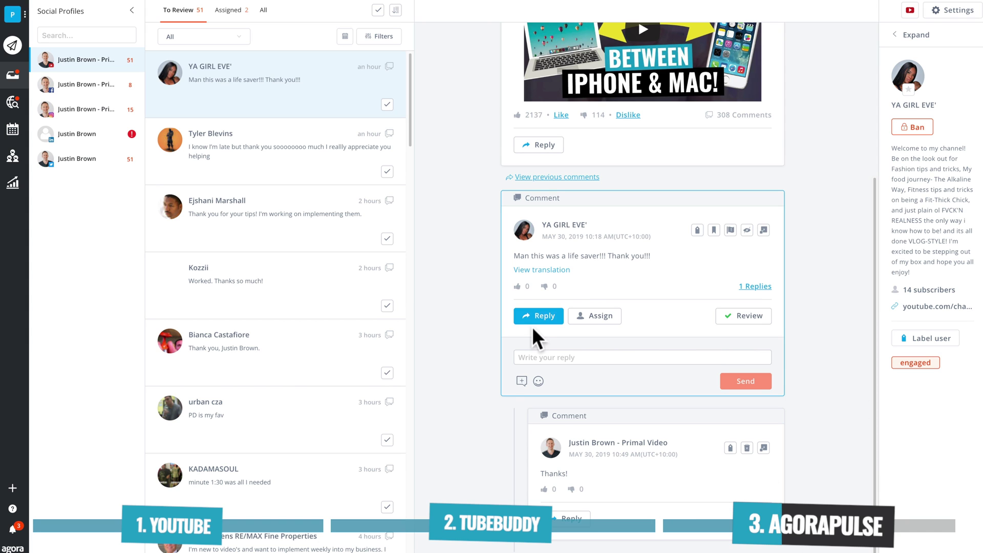
click(521, 380)
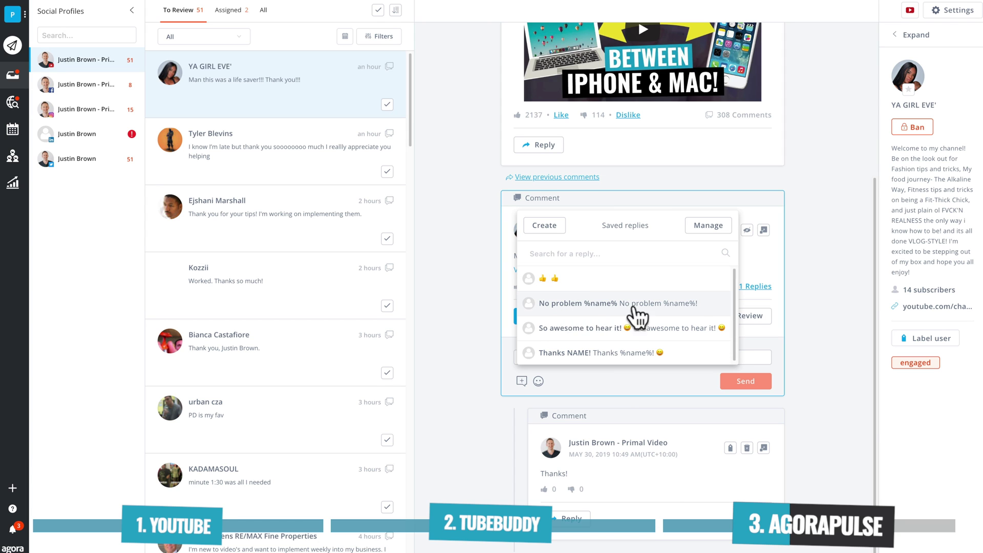
click(688, 305)
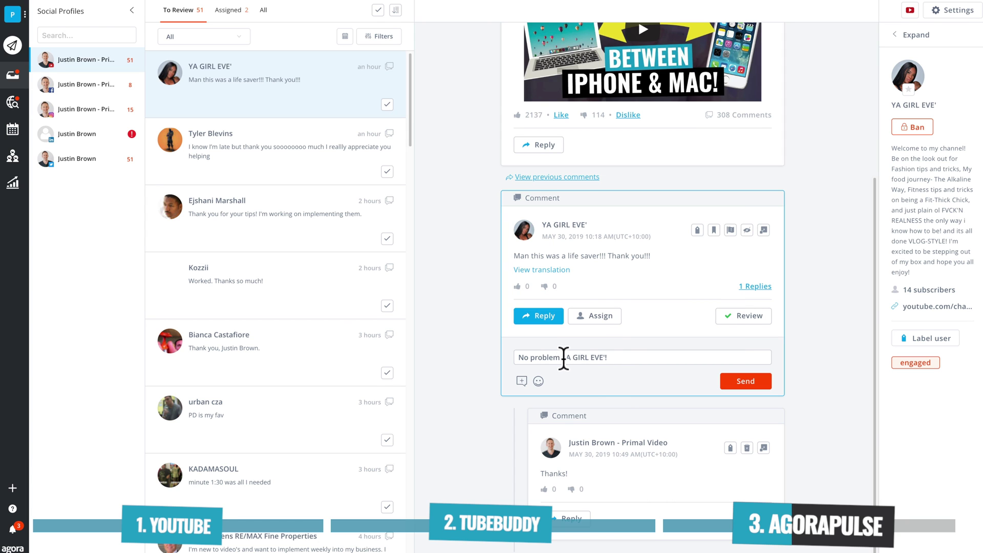
drag(631, 357, 419, 351)
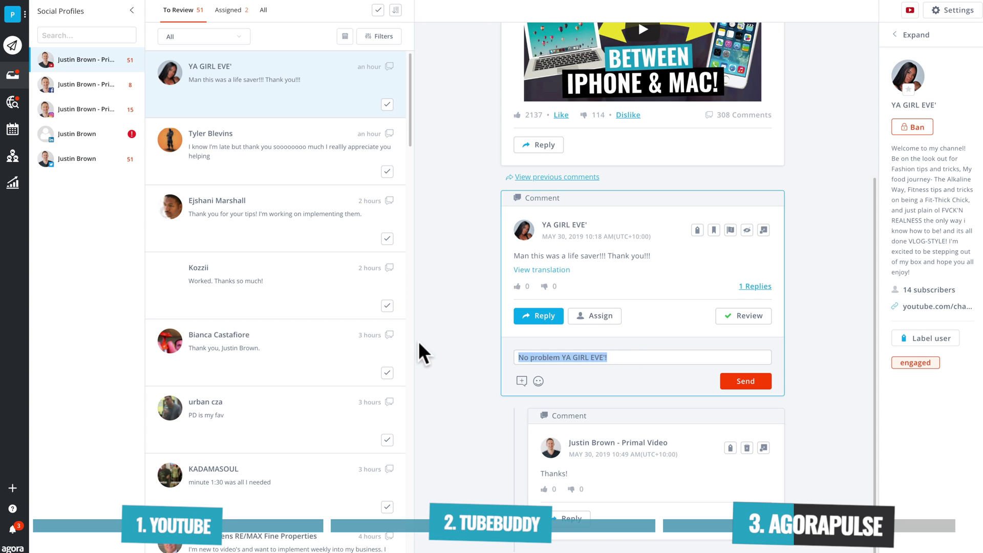
key(BackSpace)
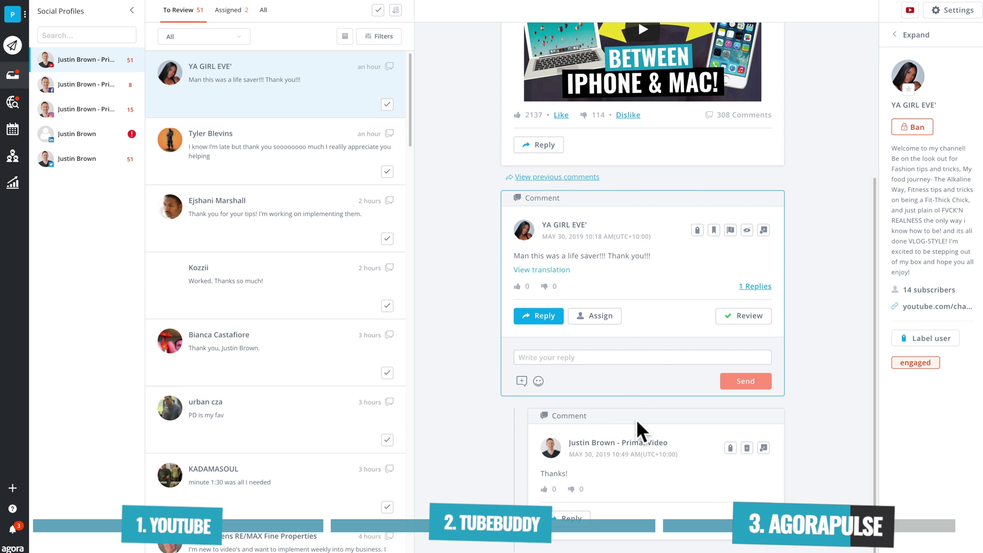
scroll(652, 314, up, 3)
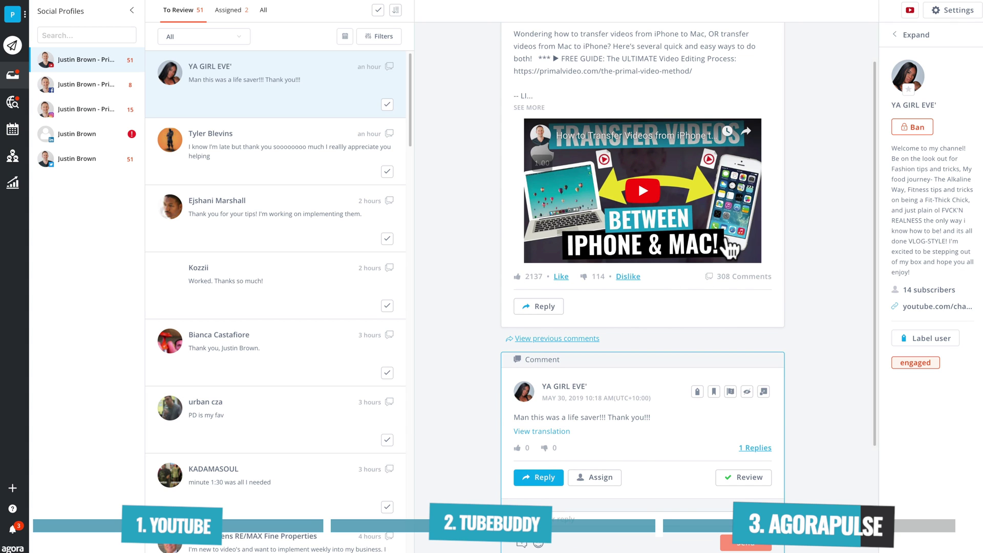
scroll(461, 333, down, 3)
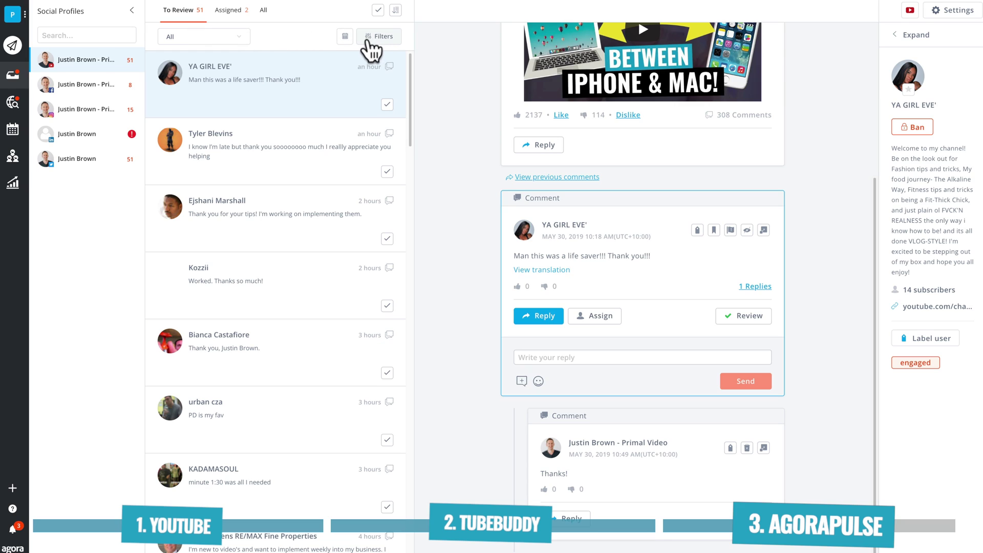
- Open the begin-date calendar and the additional inbox filter options in Agorapulse
click(345, 37)
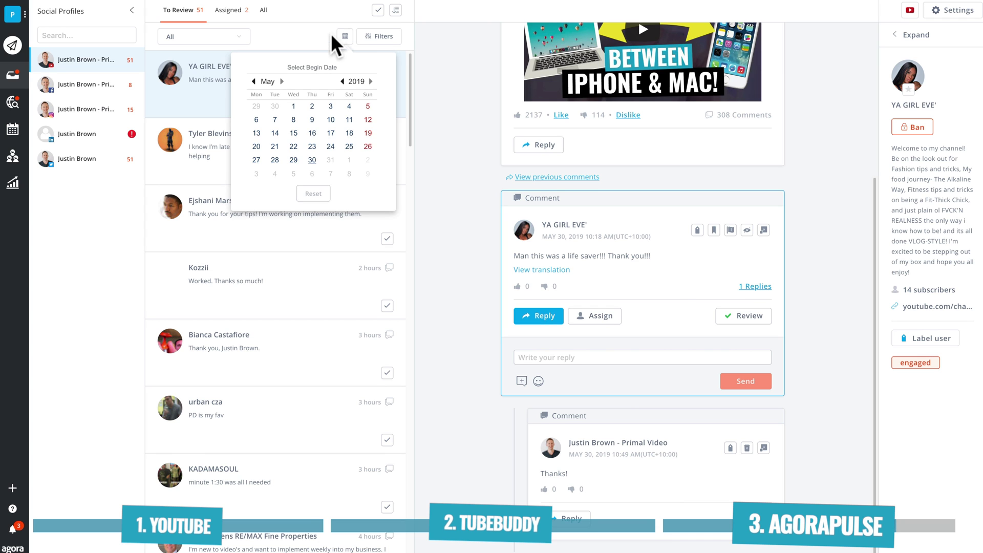
click(379, 36)
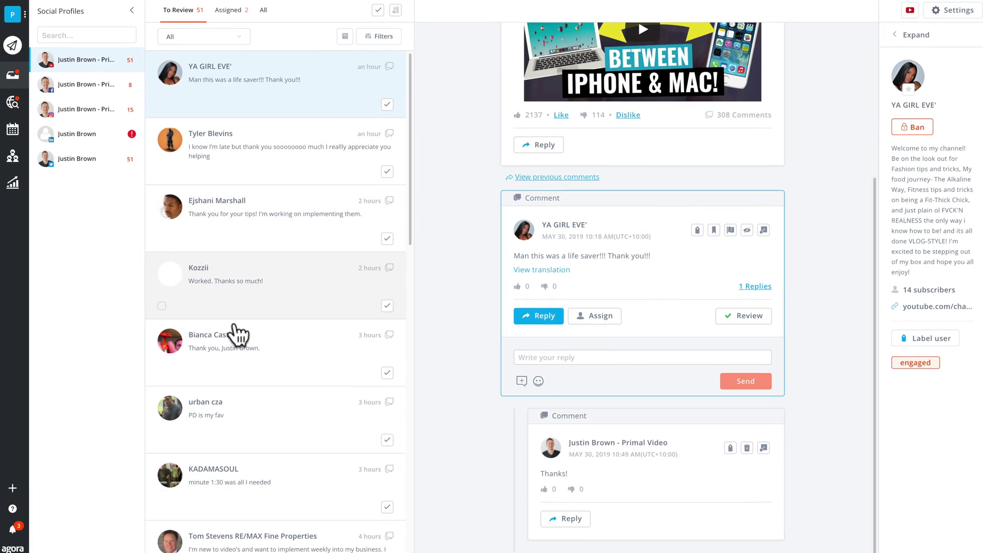
scroll(272, 316, down, 5)
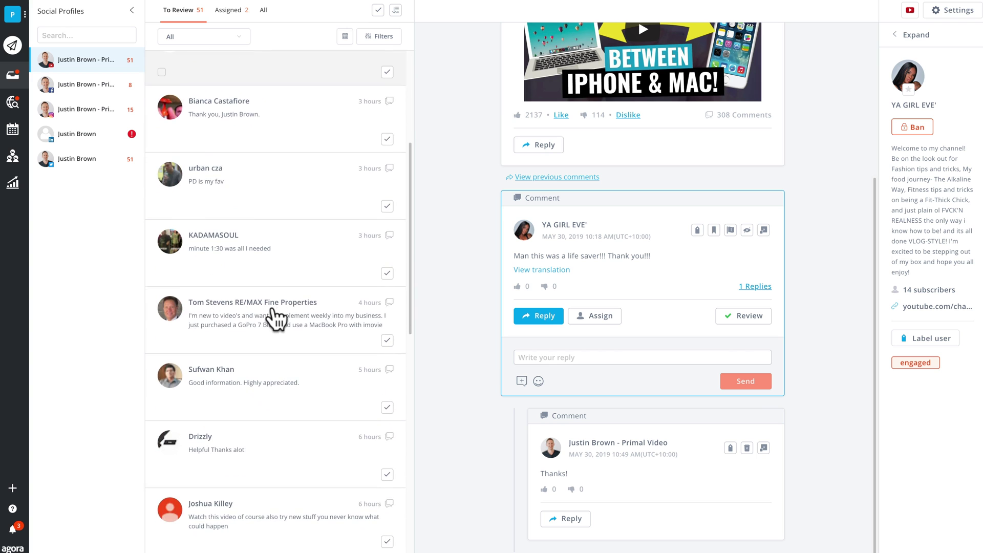
scroll(275, 318, up, 5)
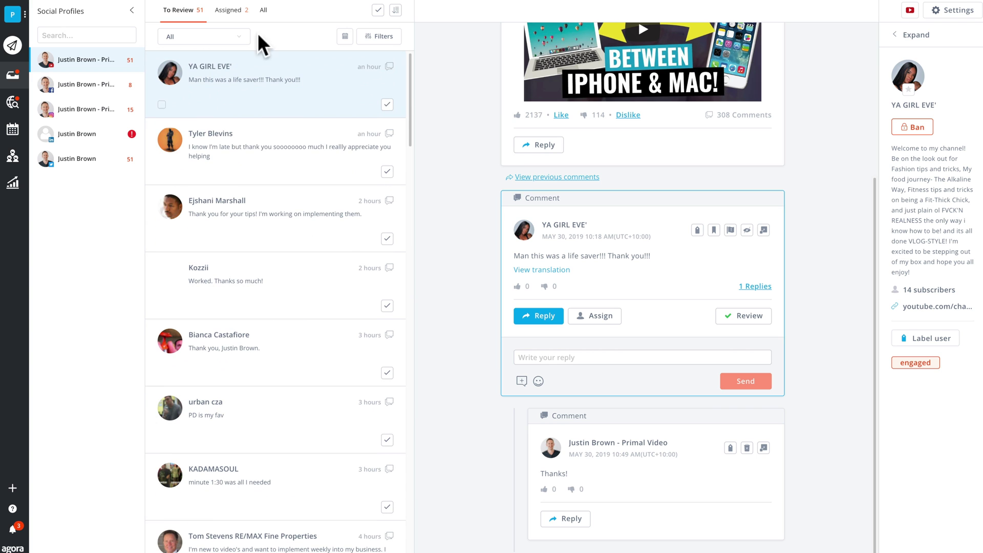